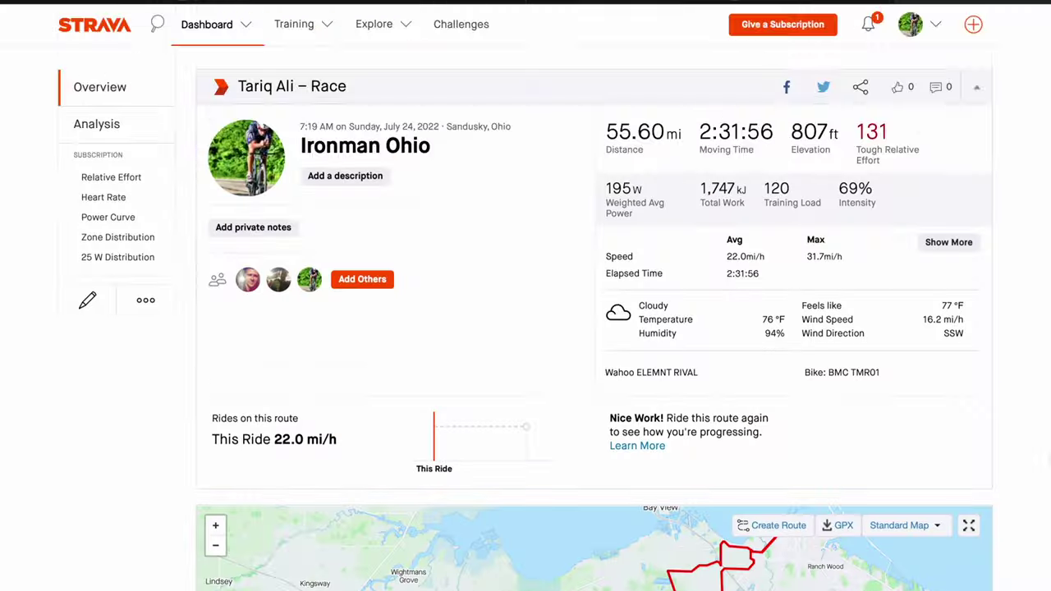
Step: Pan the Ironman Ohio ride map toward the lake shore and create a Strava route from it
{"action": "scroll", "coordinate": [1022, 382], "scroll_direction": "down", "scroll_amount": 4}
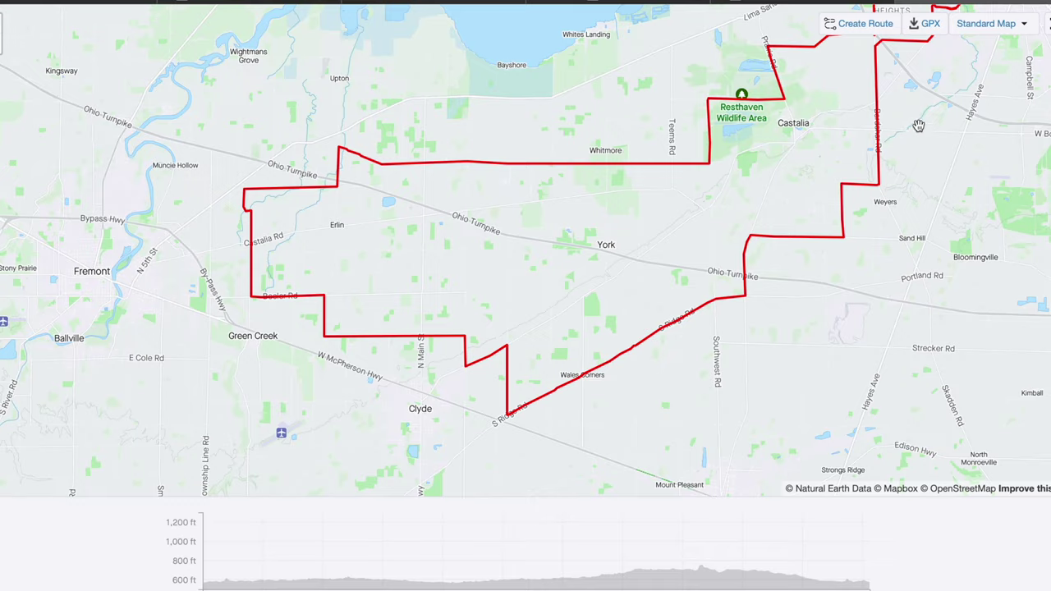
{"action": "left_click_drag", "start_coordinate": [918, 125], "coordinate": [852, 197]}
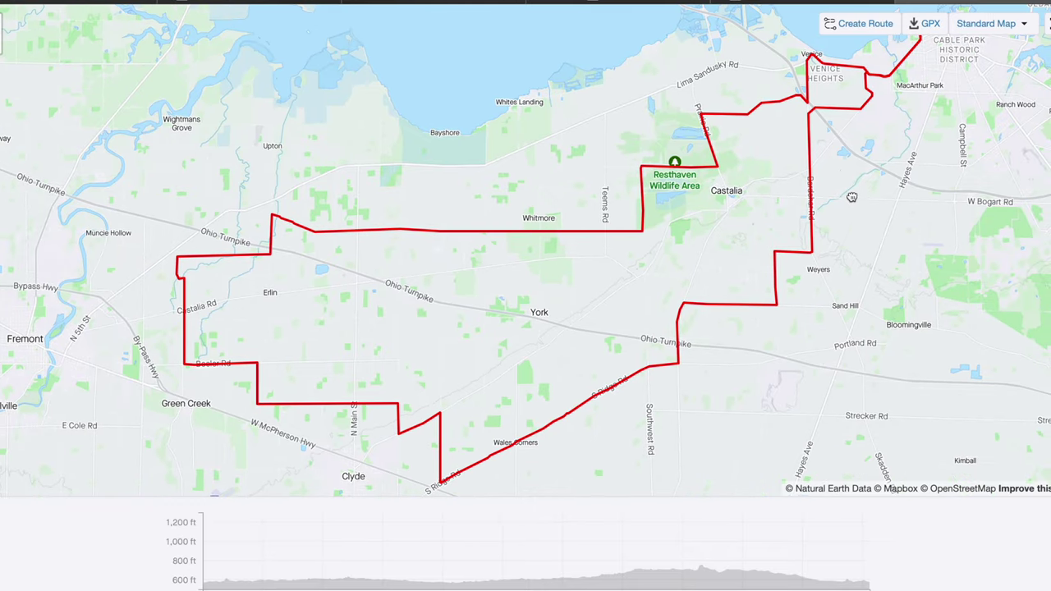
{"action": "left_click", "coordinate": [848, 24]}
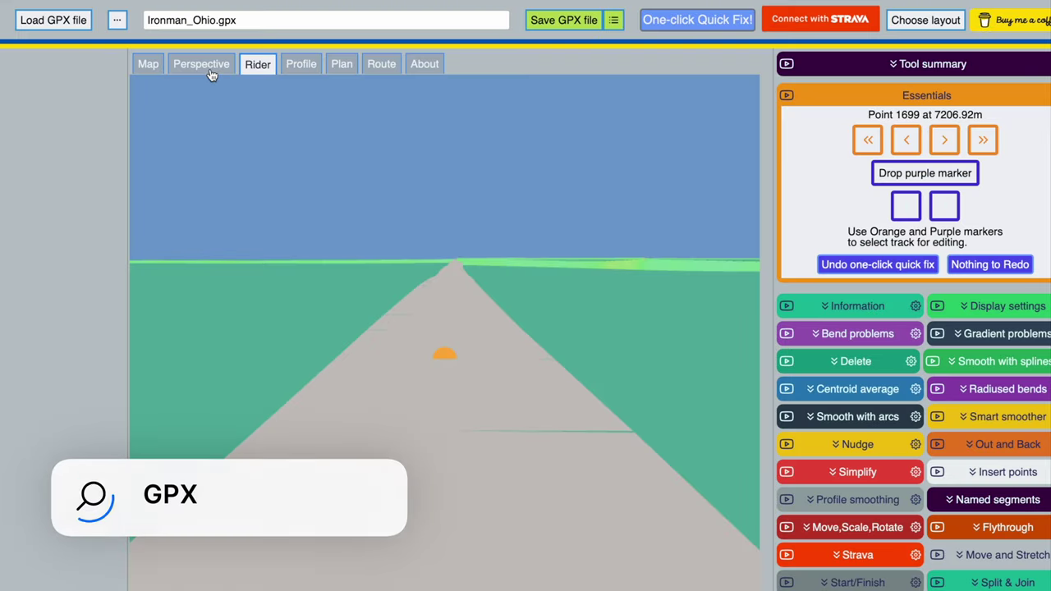
Step: Show the Ironman_Ohio.gpx track over the street map and download it as a GPX file
{"action": "left_click", "coordinate": [147, 66]}
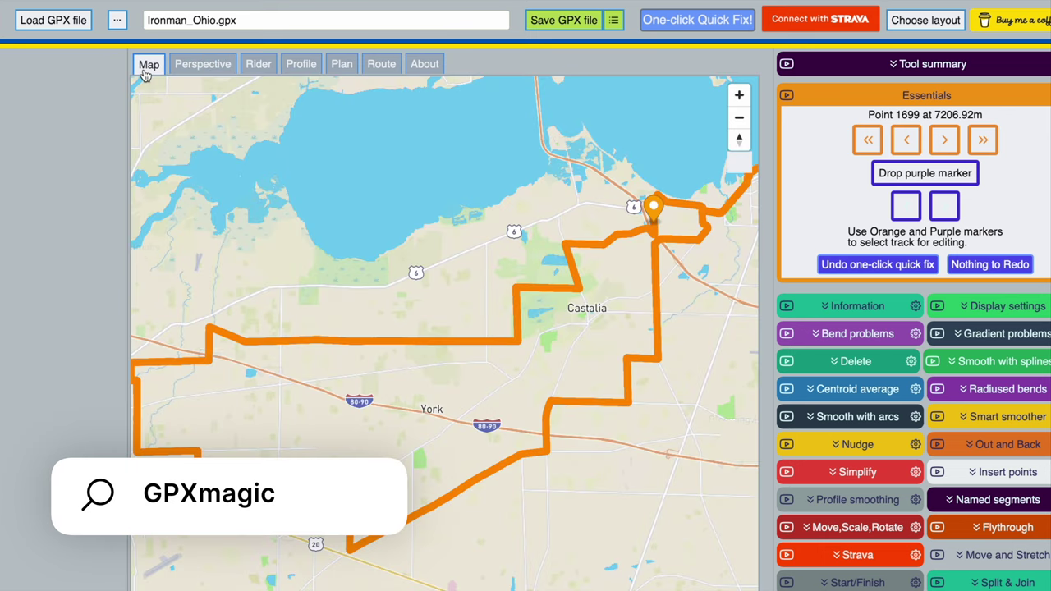
{"action": "left_click", "coordinate": [585, 27]}
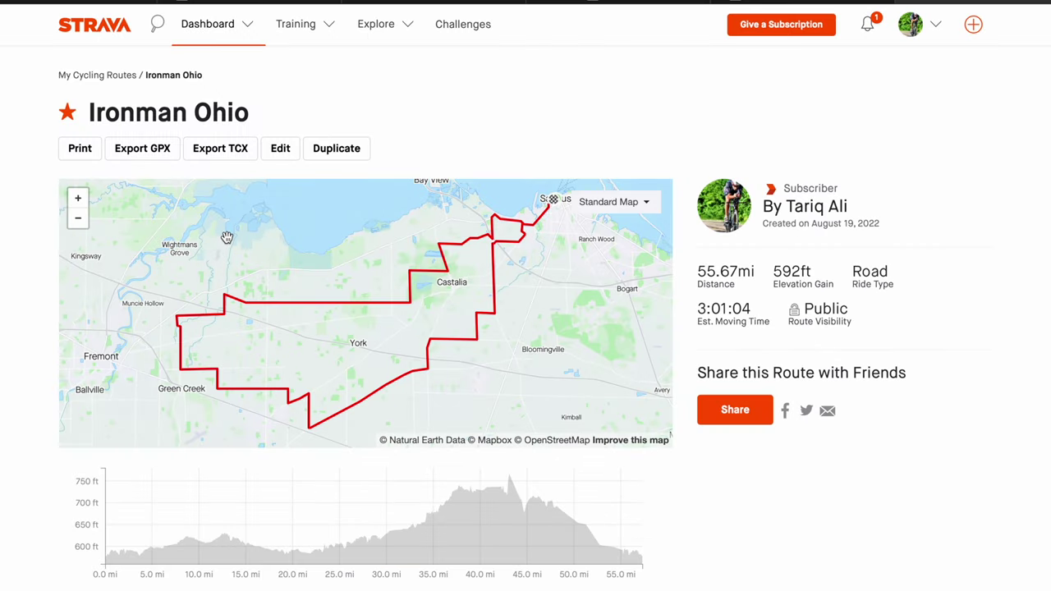
Step: Download the Ironman Ohio route from its Strava page with Export GPX
{"action": "left_click", "coordinate": [154, 158]}
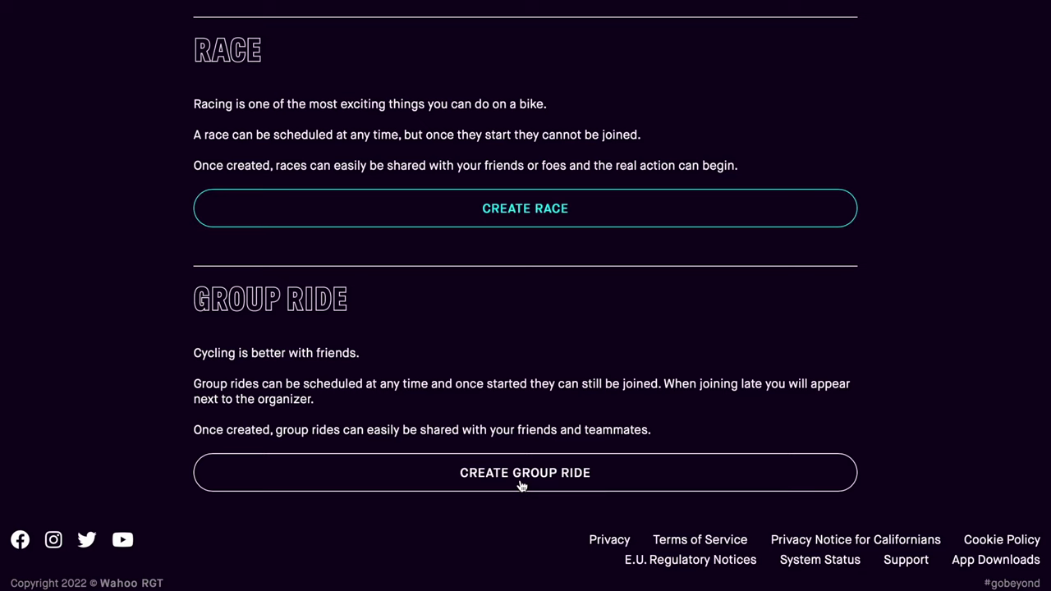
Step: Create a group ride, add a workout to it, and browse the UPLOADED workouts list
{"action": "left_click", "coordinate": [521, 485]}
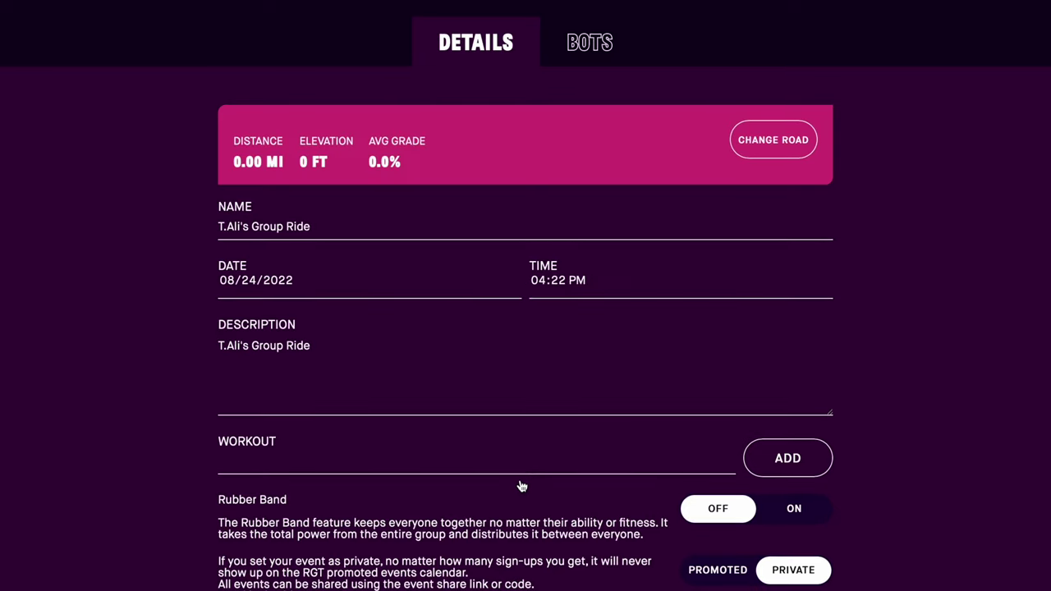
{"action": "scroll", "coordinate": [790, 402], "scroll_direction": "down", "scroll_amount": 1}
{"action": "left_click", "coordinate": [788, 394]}
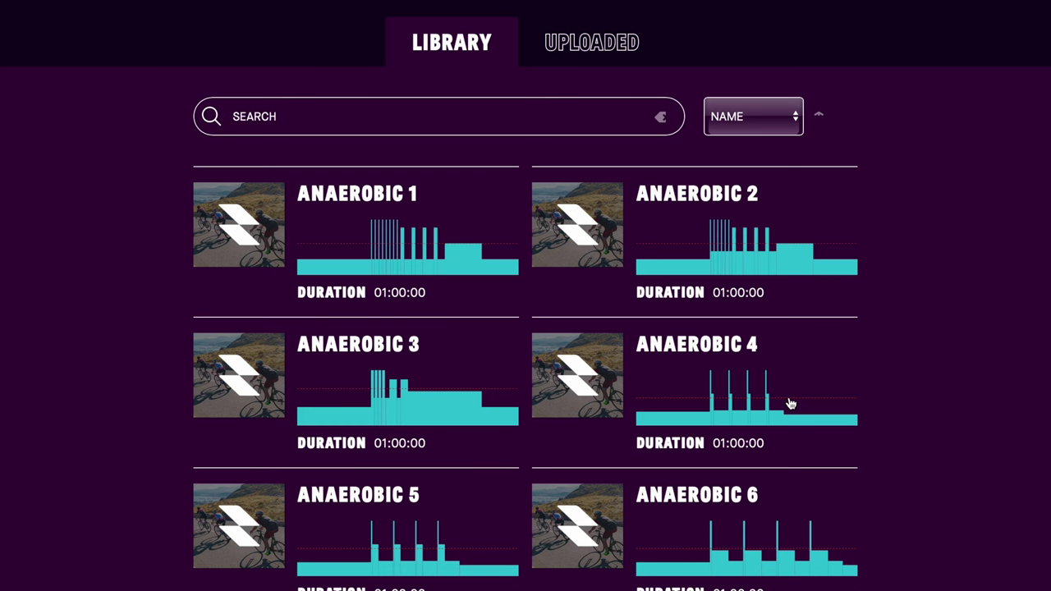
{"action": "scroll", "coordinate": [790, 403], "scroll_direction": "down", "scroll_amount": 7}
{"action": "scroll", "coordinate": [791, 403], "scroll_direction": "down", "scroll_amount": 2}
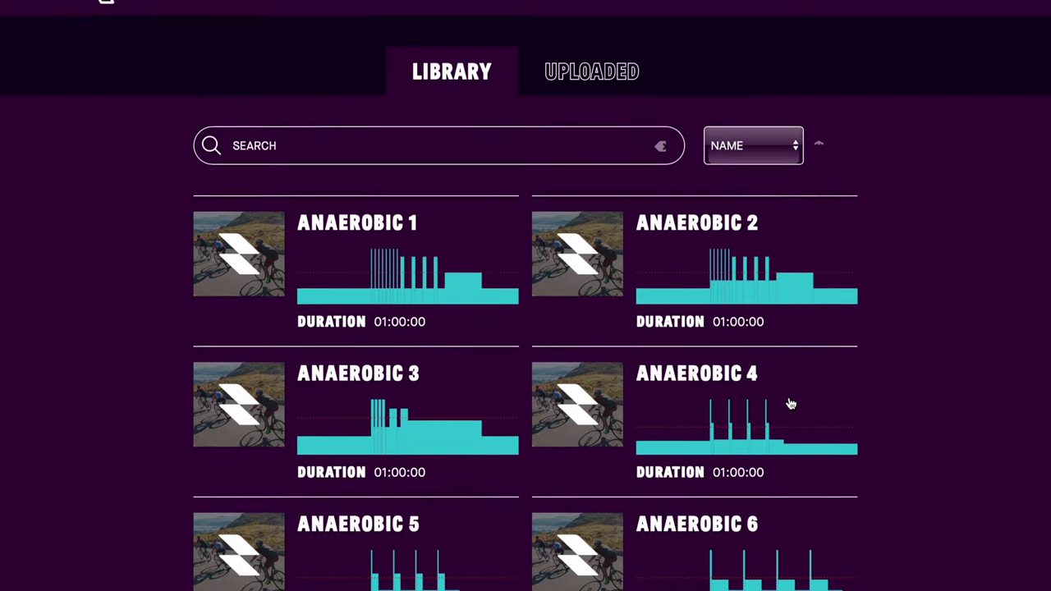
{"action": "scroll", "coordinate": [790, 403], "scroll_direction": "down", "scroll_amount": 1}
{"action": "left_click", "coordinate": [616, 43]}
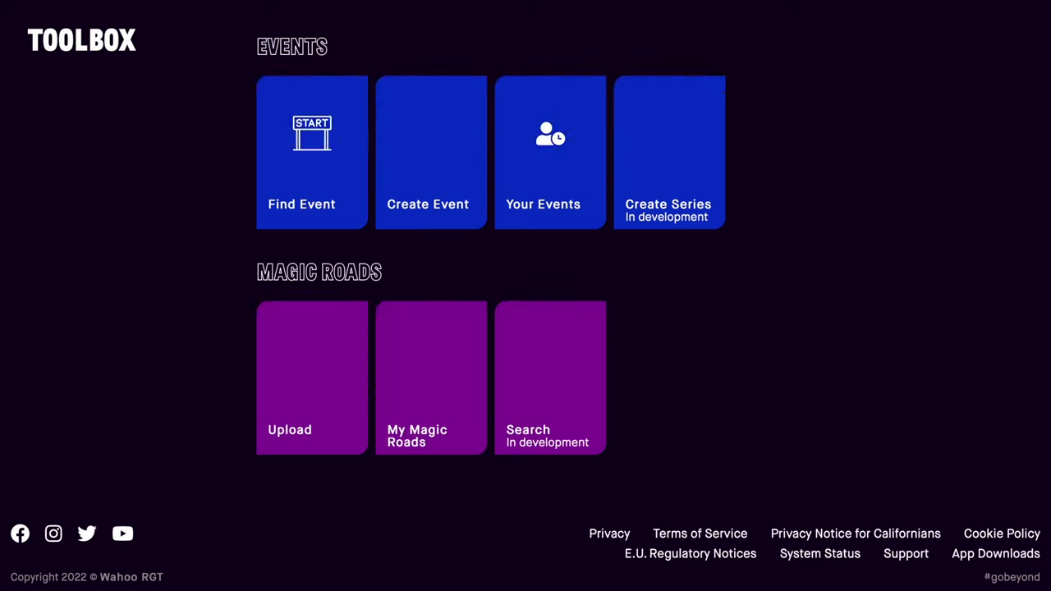
Step: Open the My Magic Roads tile in the Toolbox
{"action": "scroll", "coordinate": [464, 408], "scroll_direction": "down", "scroll_amount": 1}
{"action": "scroll", "coordinate": [914, 319], "scroll_direction": "up", "scroll_amount": 3}
{"action": "scroll", "coordinate": [929, 296], "scroll_direction": "down", "scroll_amount": 1}
{"action": "scroll", "coordinate": [931, 301], "scroll_direction": "down", "scroll_amount": 3}
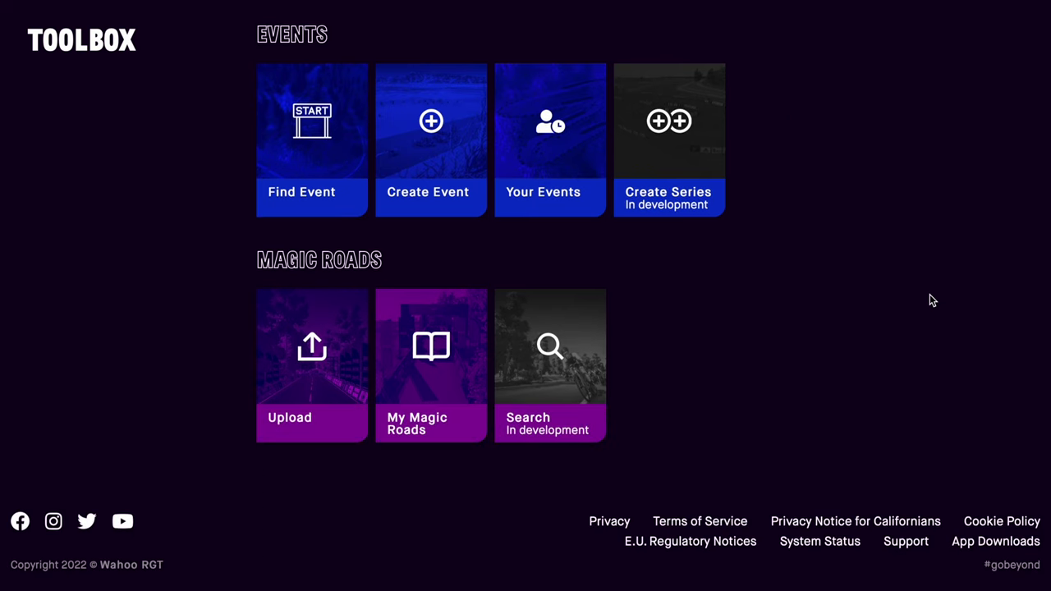
{"action": "left_click", "coordinate": [435, 376]}
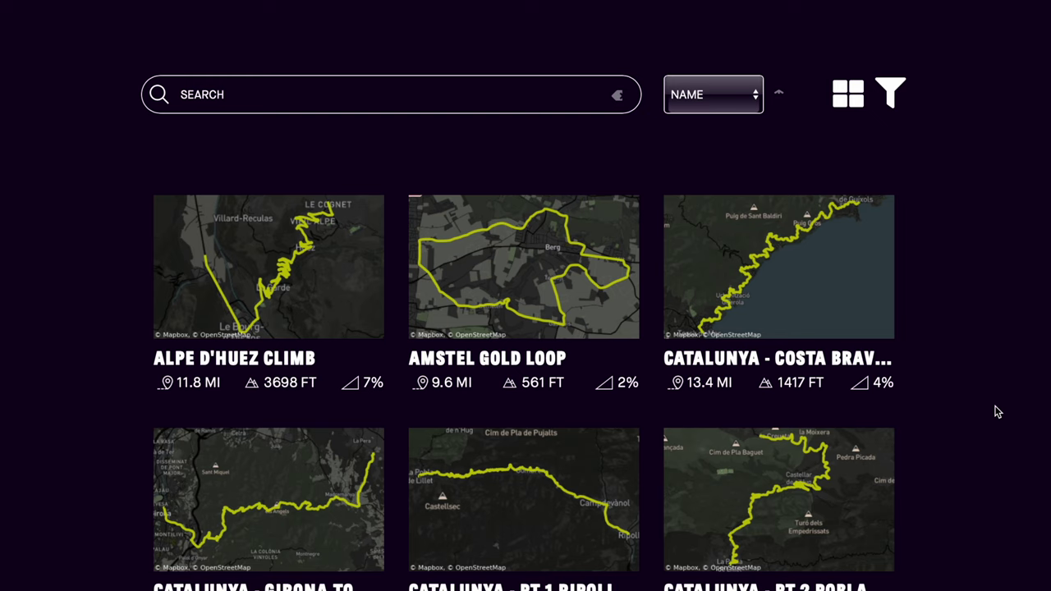
Step: Filter the Magic Roads list to Created By: You
{"action": "left_click", "coordinate": [890, 86]}
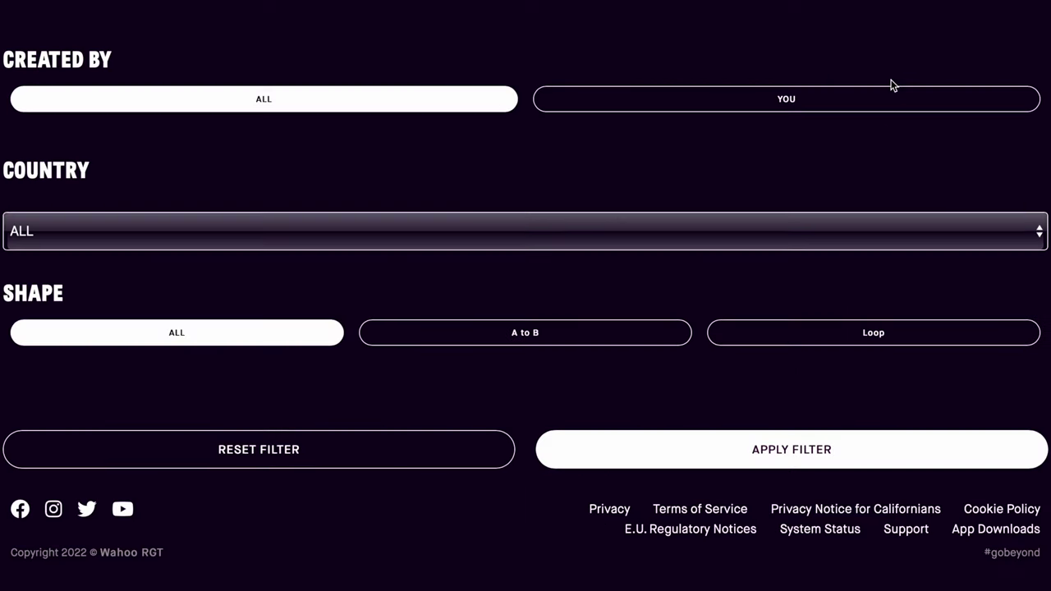
{"action": "left_click", "coordinate": [878, 97]}
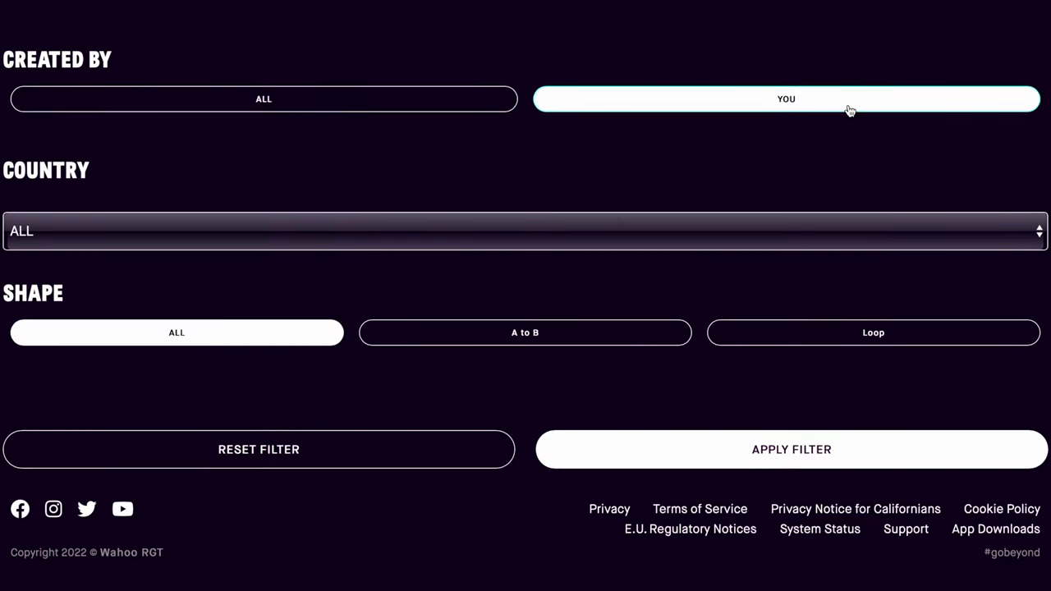
{"action": "left_click", "coordinate": [747, 464]}
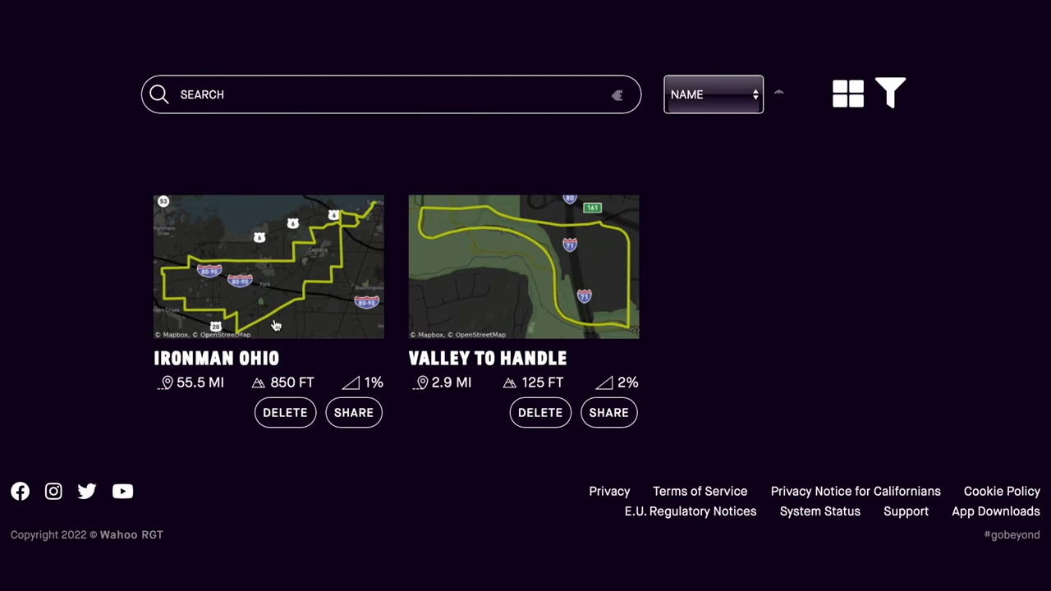
Step: Open Ironman Ohio's details and view its route map and elevation profile
{"action": "left_click", "coordinate": [279, 243]}
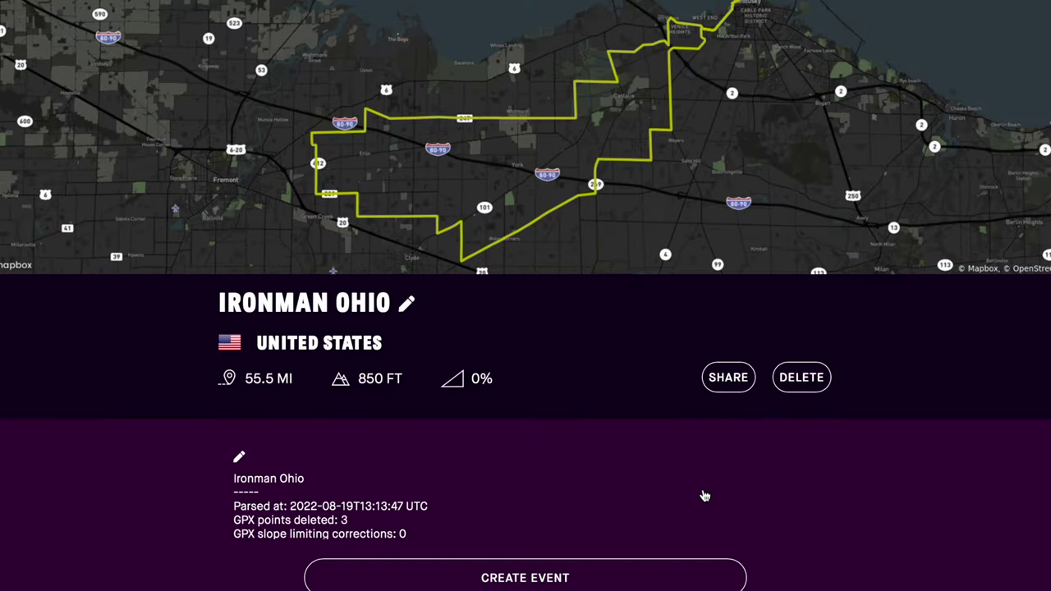
{"action": "scroll", "coordinate": [704, 496], "scroll_direction": "down", "scroll_amount": 2}
{"action": "left_click_drag", "start_coordinate": [702, 490], "coordinate": [672, 471]}
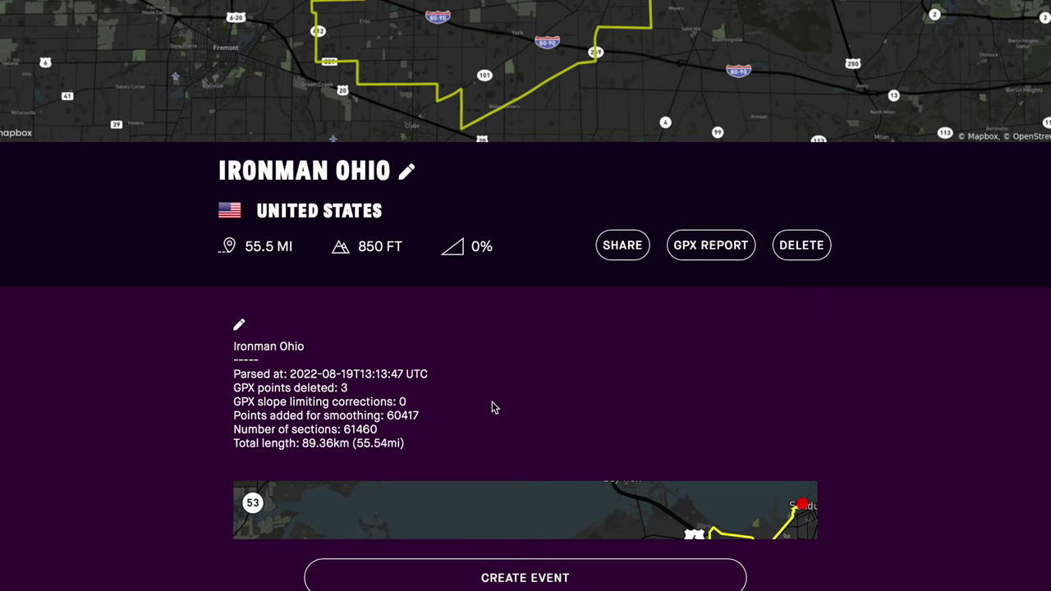
{"action": "scroll", "coordinate": [1007, 499], "scroll_direction": "down", "scroll_amount": 5}
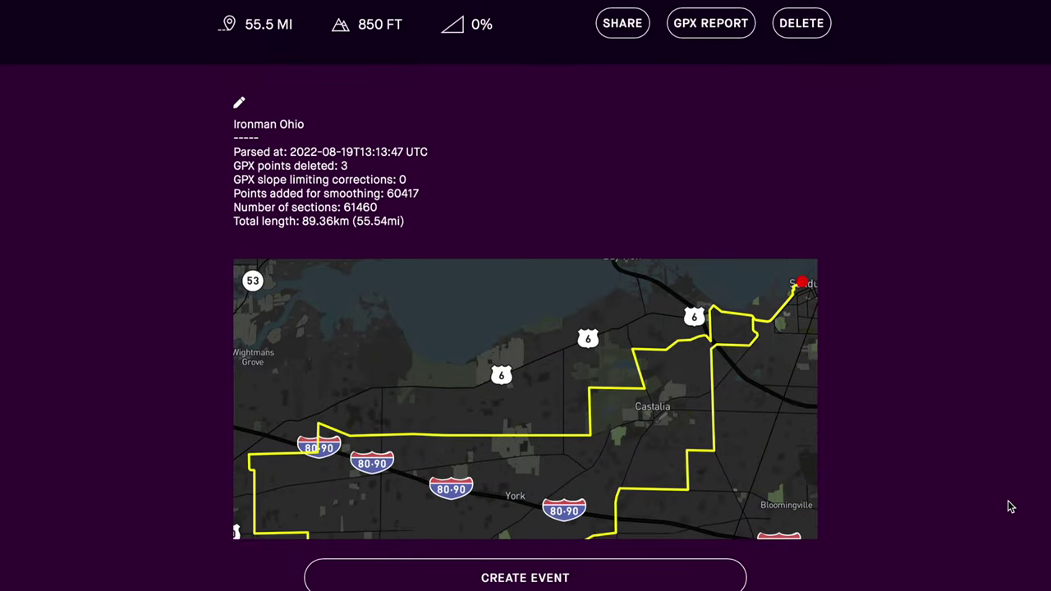
{"action": "scroll", "coordinate": [1010, 507], "scroll_direction": "down", "scroll_amount": 3}
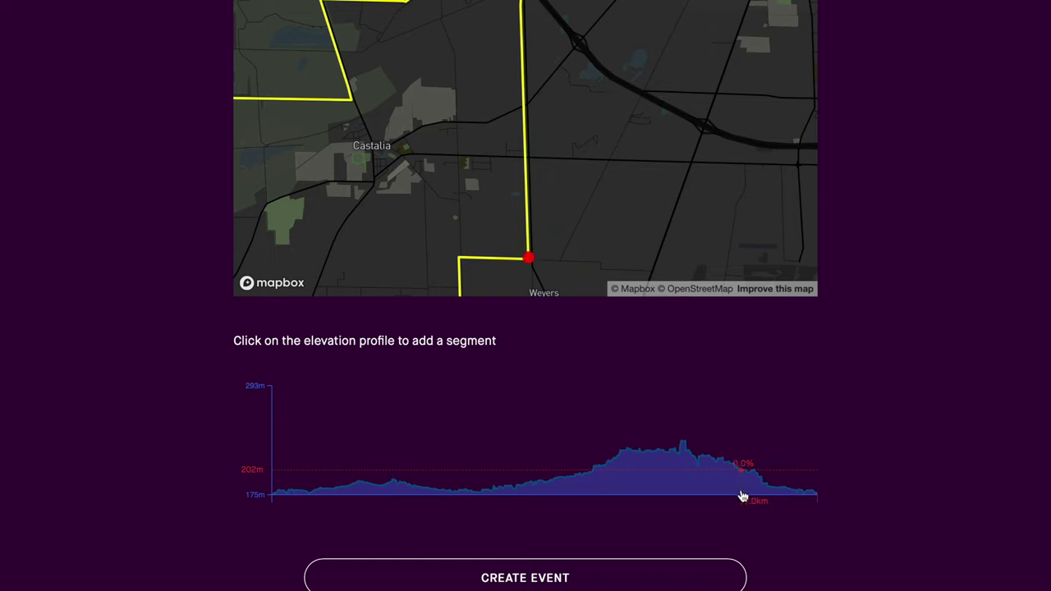
Step: Mark a 5061 m segment near the 82 km mark and name it BARDSHAR
{"action": "left_click", "coordinate": [742, 495]}
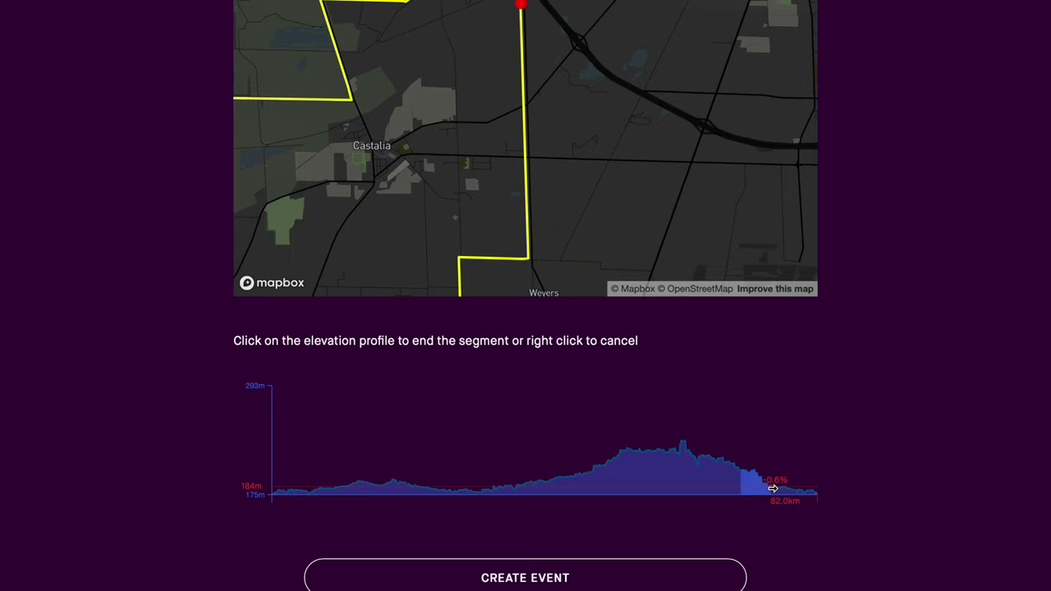
{"action": "left_click", "coordinate": [772, 492]}
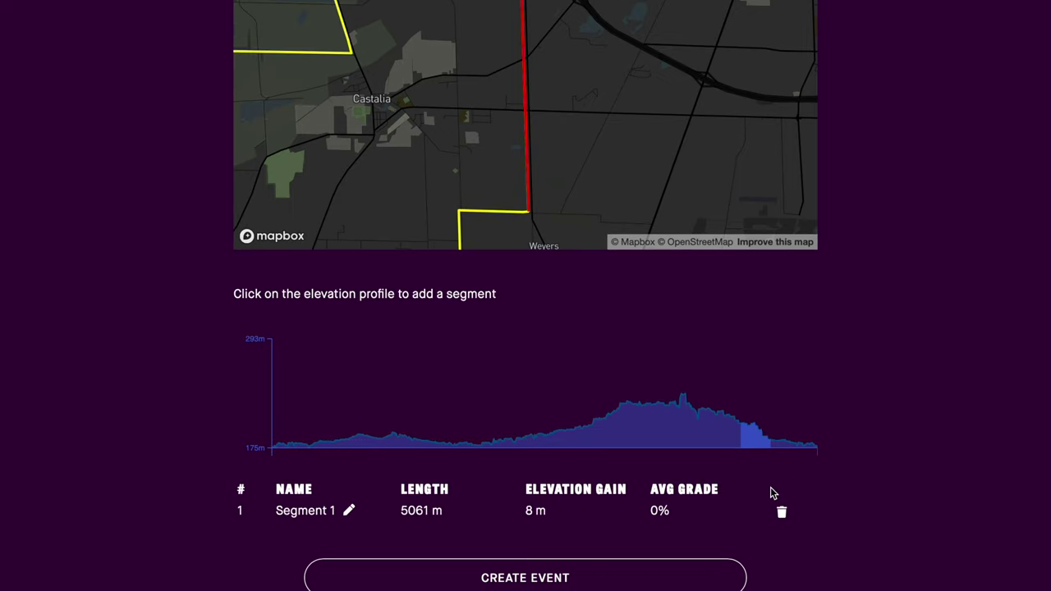
{"action": "left_click", "coordinate": [325, 512]}
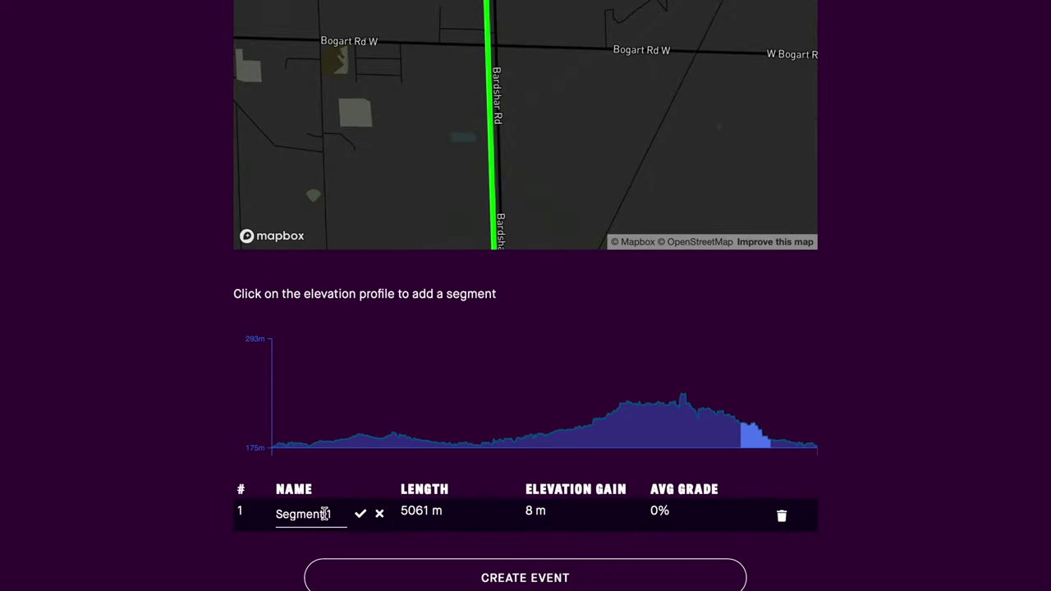
{"action": "triple_click", "coordinate": [324, 514]}
{"action": "type", "text": "BARDSHAR"}
{"action": "key", "text": "Return"}
Step: Mark a 1529 m segment on the elevation profile and name it TO PRAIRIE
{"action": "left_click", "coordinate": [340, 438]}
{"action": "left_click", "coordinate": [346, 439]}
{"action": "triple_click", "coordinate": [325, 488]}
{"action": "type", "text": "PRAIRIE"}
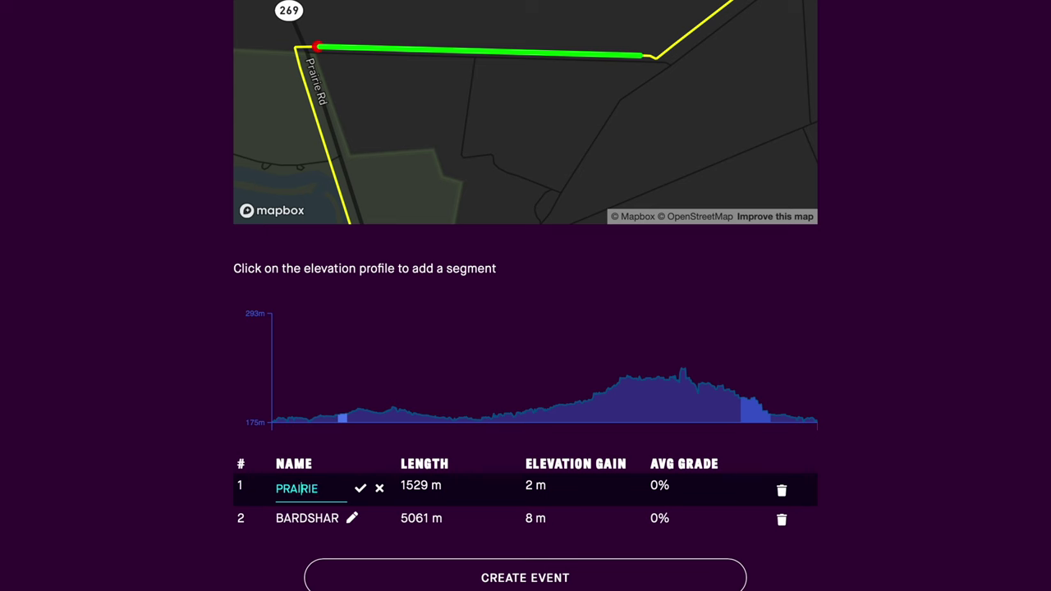
{"action": "type", "text": "TO"}
{"action": "key", "text": "Return"}
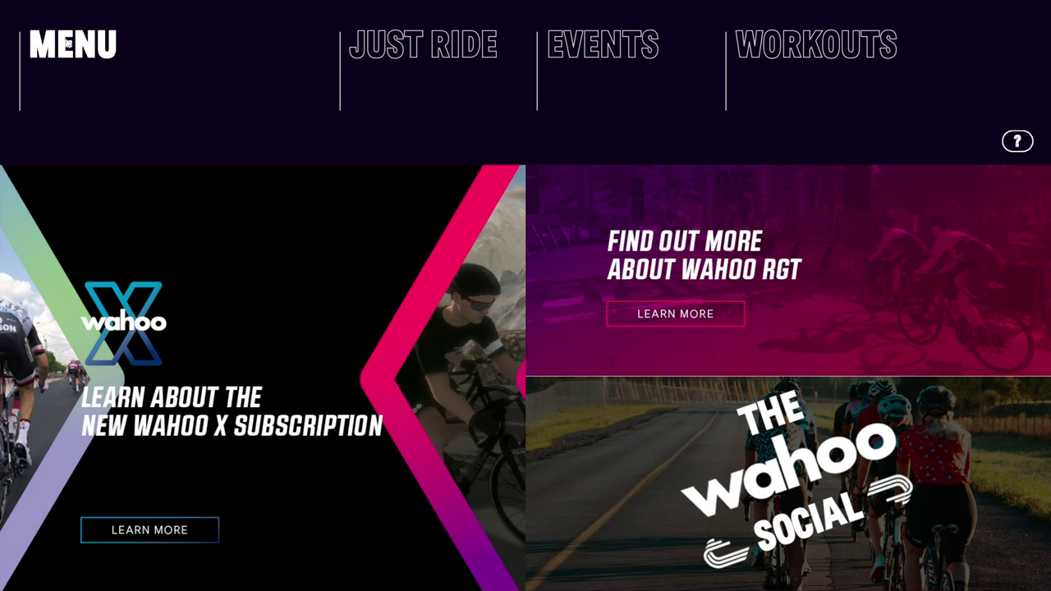
Step: Start a Quick Ride on Ironman Ohio from the Magic Roads page and confirm it
{"action": "left_click", "coordinate": [67, 42]}
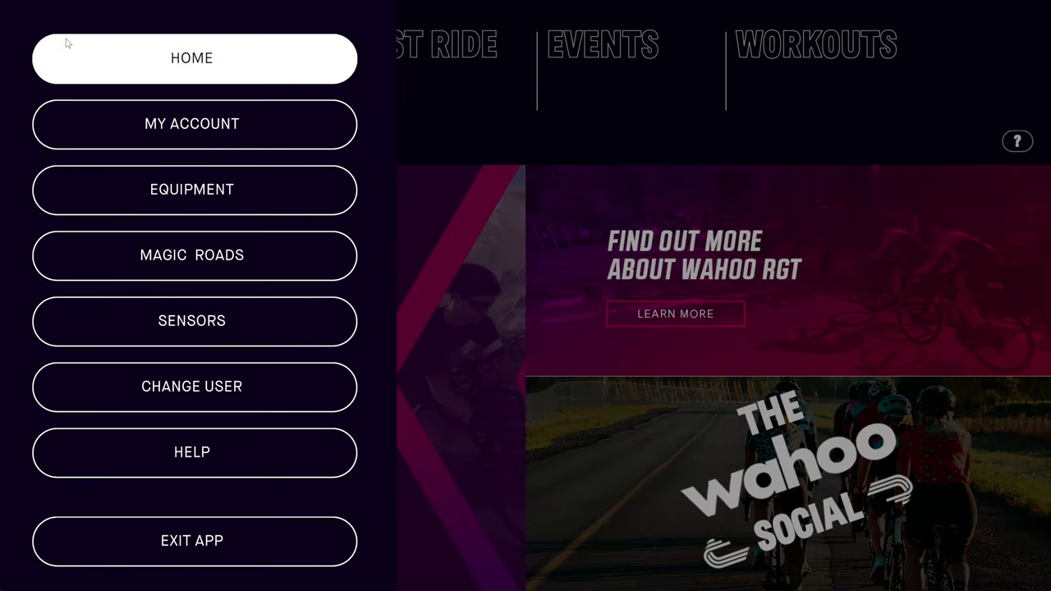
{"action": "left_click", "coordinate": [286, 270]}
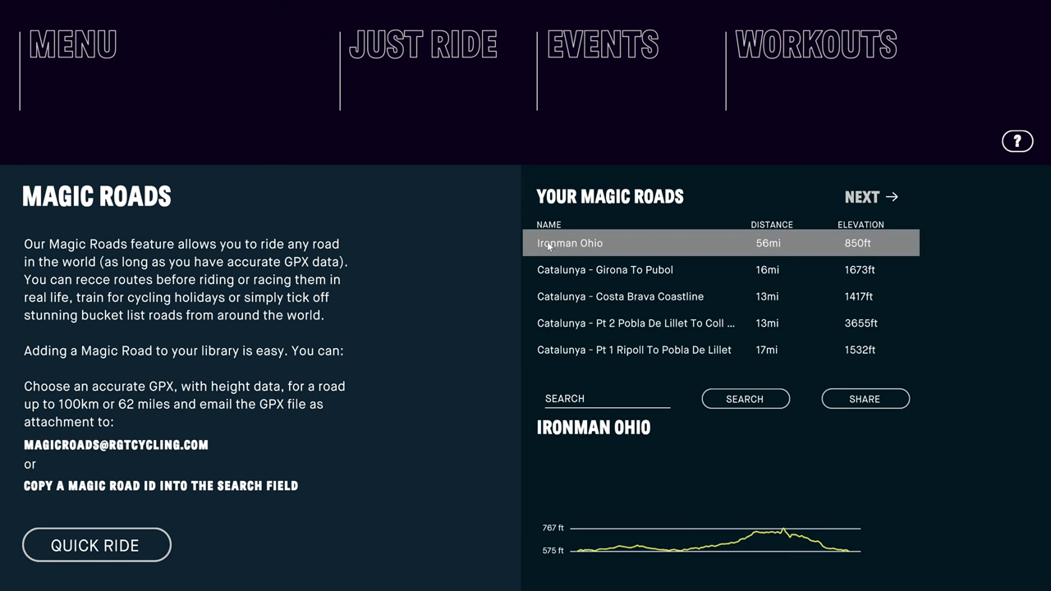
{"action": "left_click", "coordinate": [97, 546]}
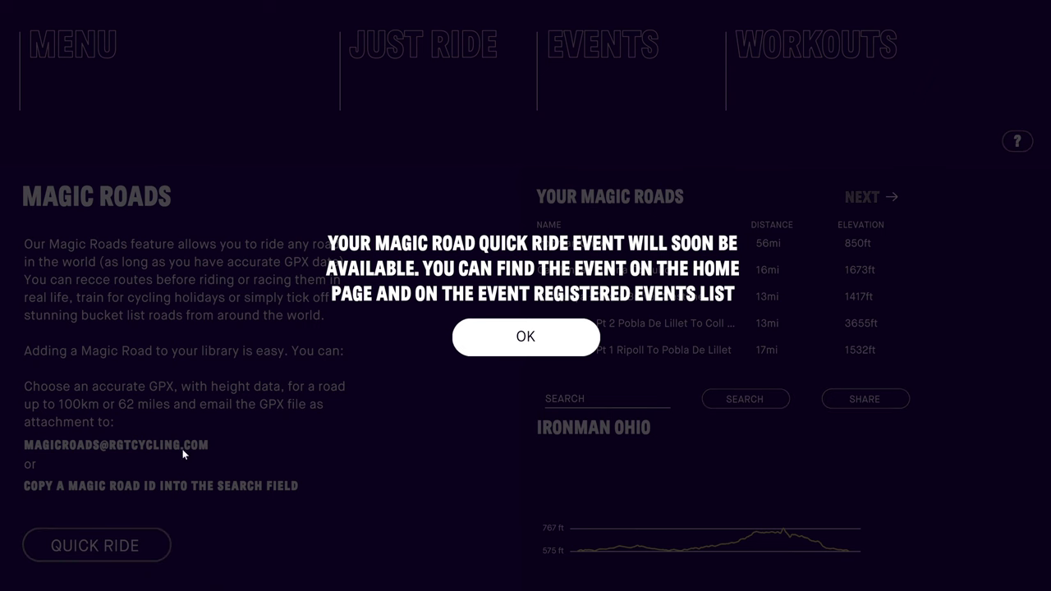
{"action": "left_click", "coordinate": [542, 351]}
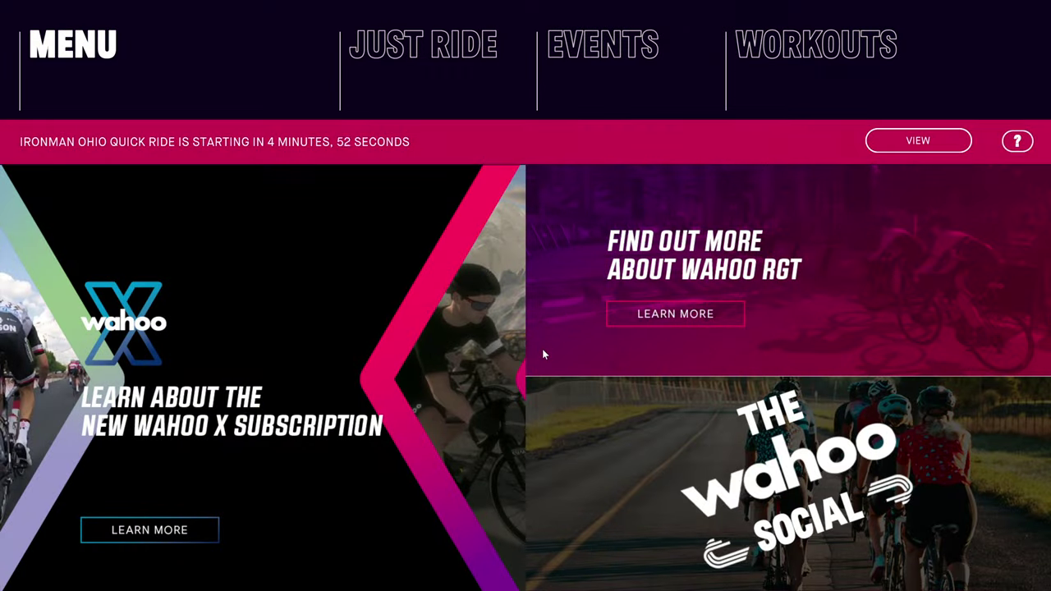